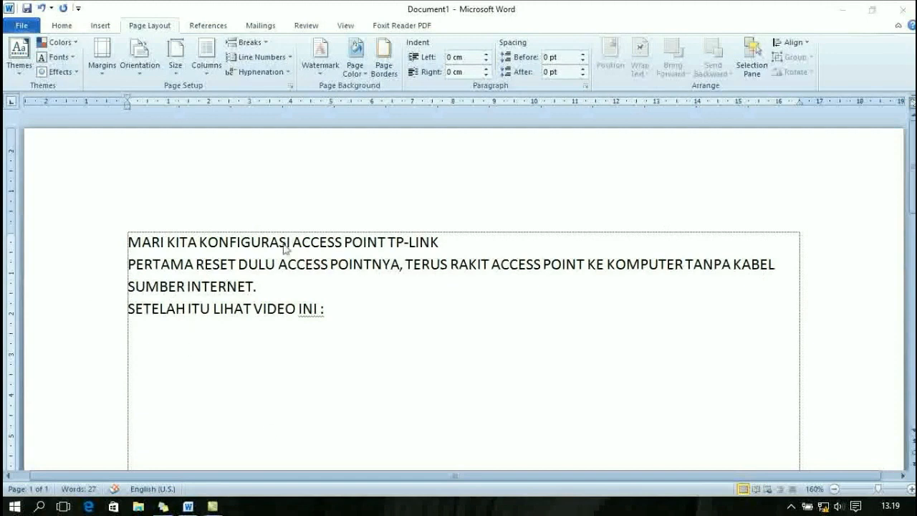
# Finish the four-line TP-LINK access point setup notes in Word, then minimize the document.
pyautogui.click(470, 409)
pyautogui.click(842, 10)
# Give the Ethernet adapter static IPv4 address 192.168.0.1 with subnet mask 255.255.255.0.
pyautogui.rightClick(826, 508)
pyautogui.click(824, 496)
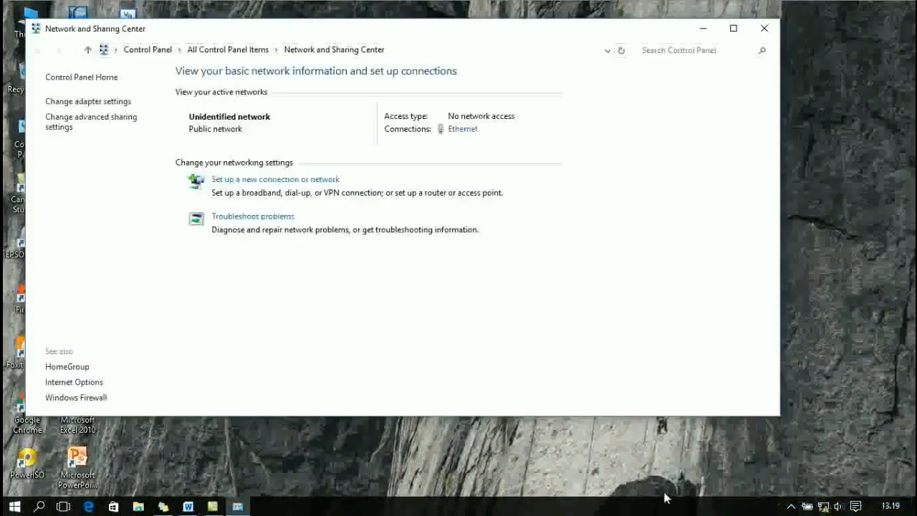
pyautogui.click(464, 133)
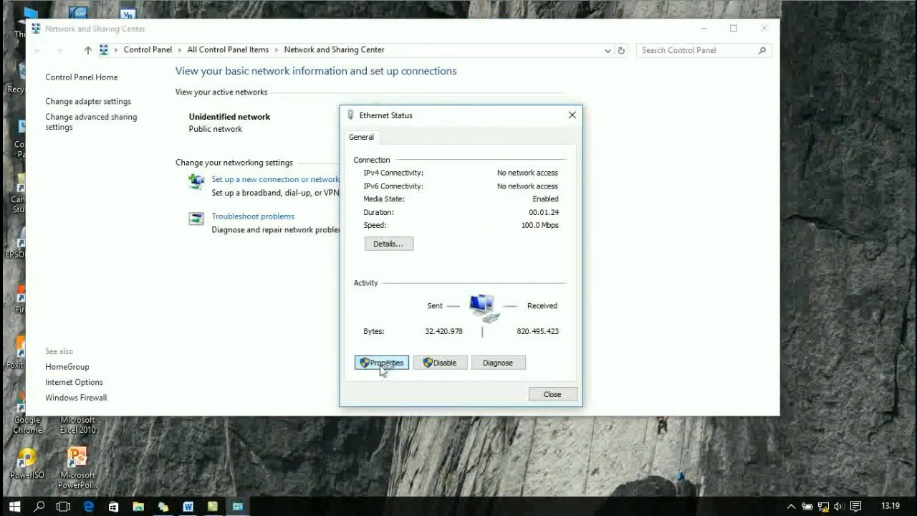
pyautogui.click(382, 364)
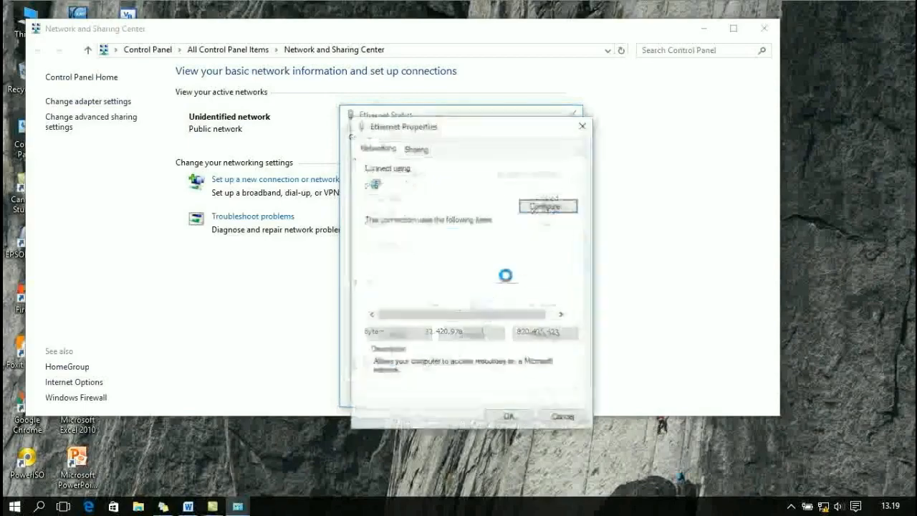
pyautogui.doubleClick(497, 270)
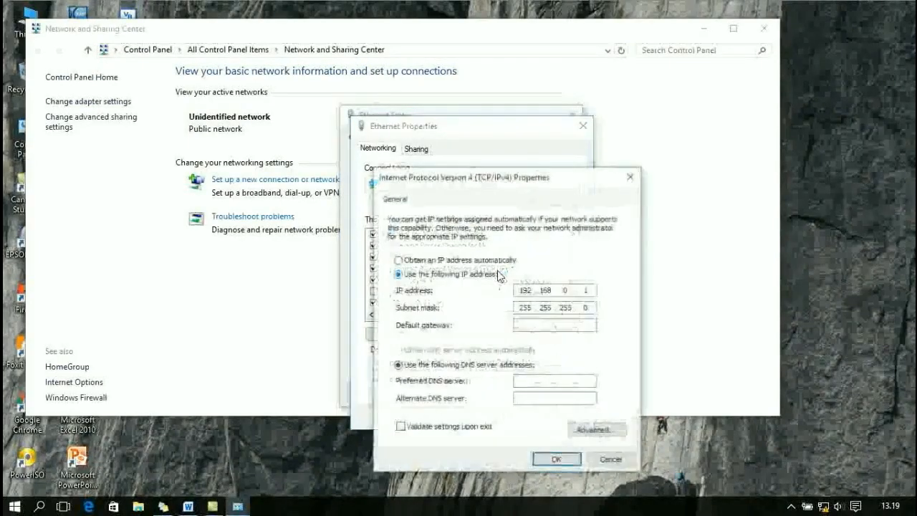
pyautogui.click(399, 260)
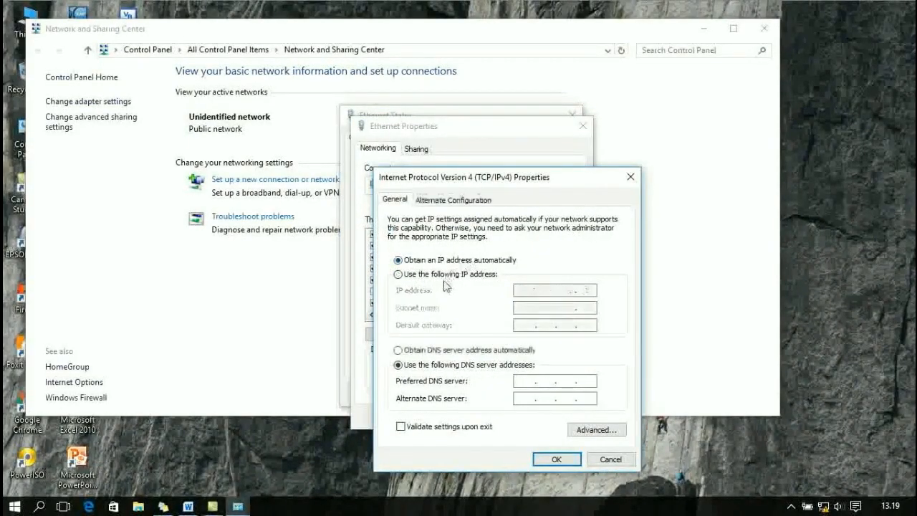
pyautogui.click(399, 274)
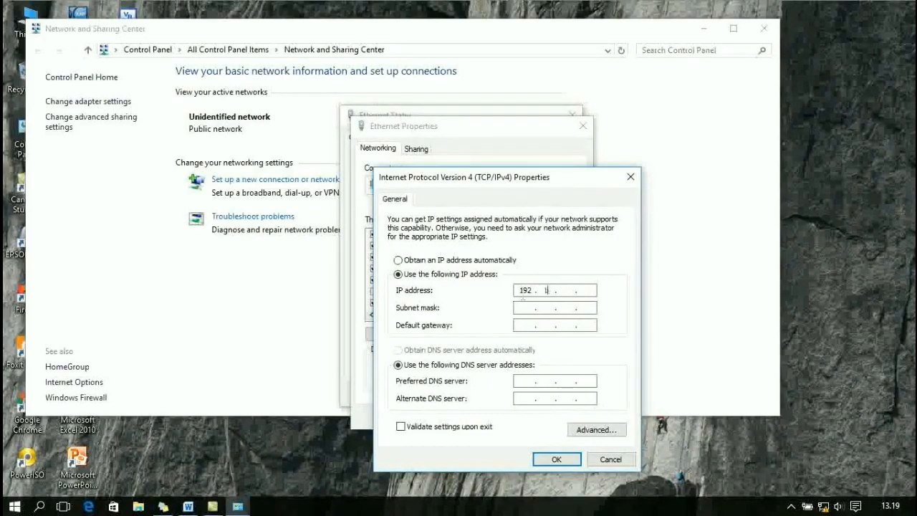
pyautogui.write('0 ')
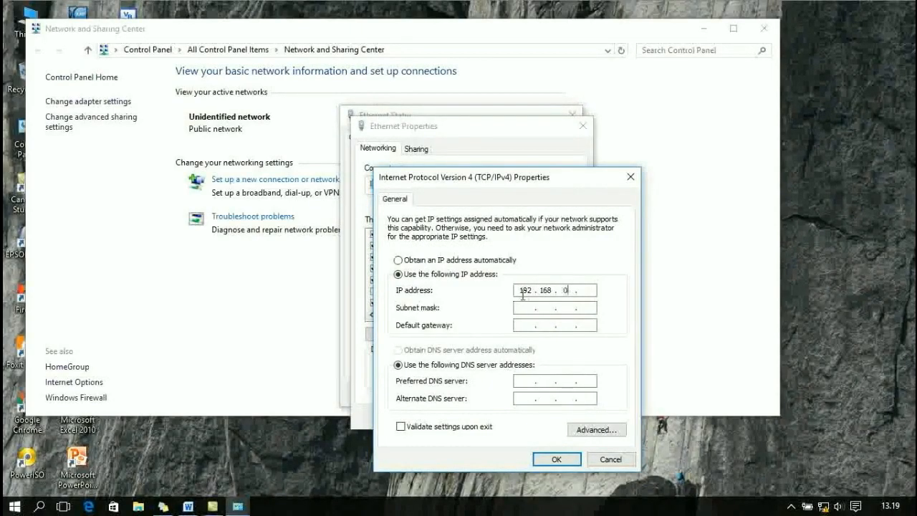
pyautogui.write('.1')
pyautogui.press('Tab')
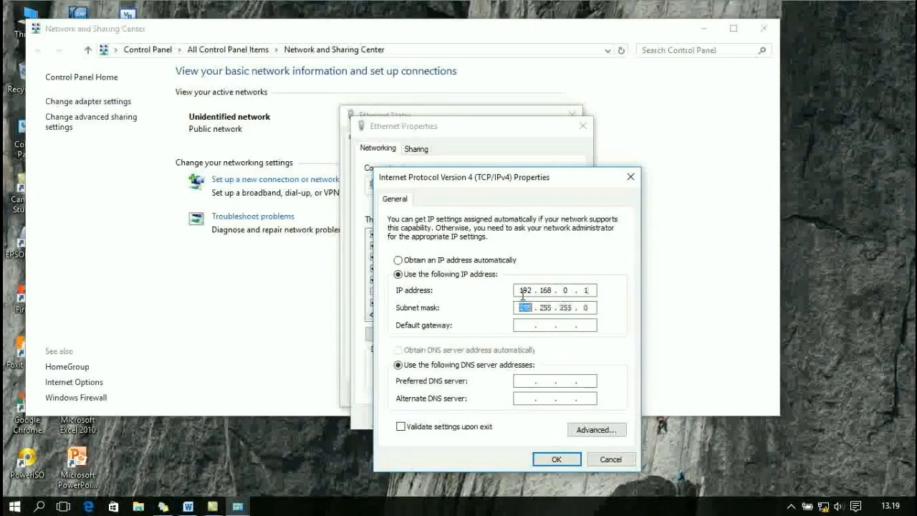
pyautogui.click(549, 456)
pyautogui.click(517, 417)
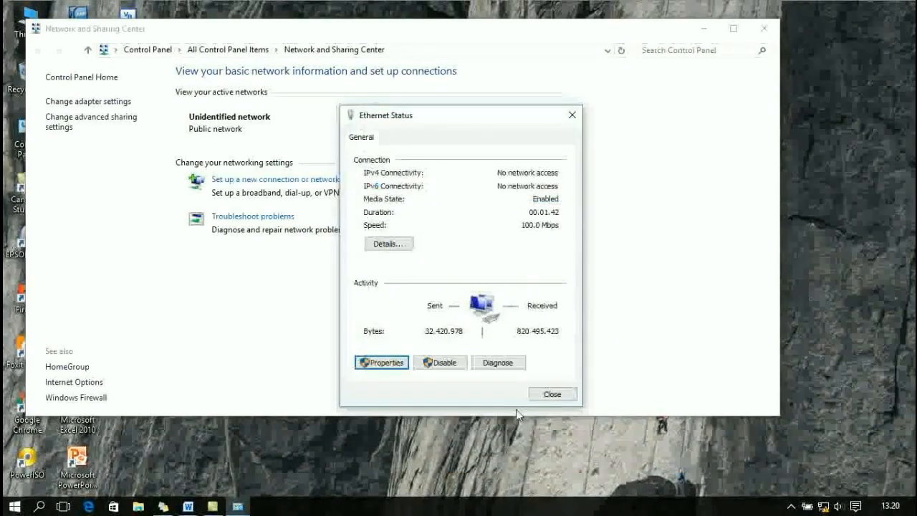
pyautogui.click(549, 394)
# Load the access point's admin page at 192.168.0.254 in Chrome and start entering the username.
pyautogui.click(764, 28)
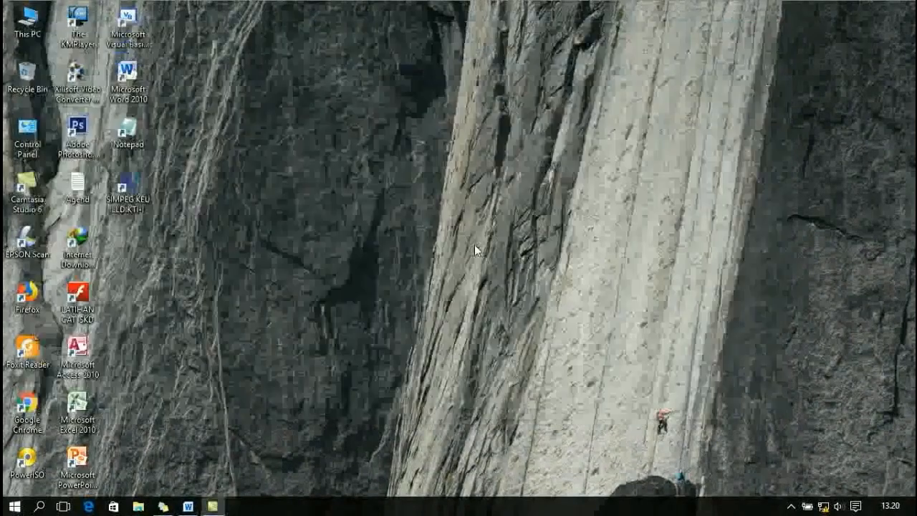
pyautogui.doubleClick(39, 415)
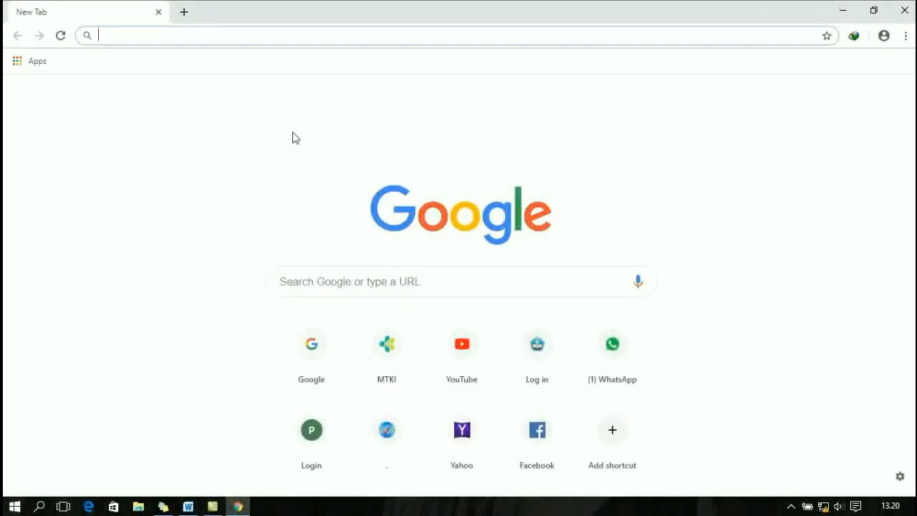
pyautogui.write('192.168.')
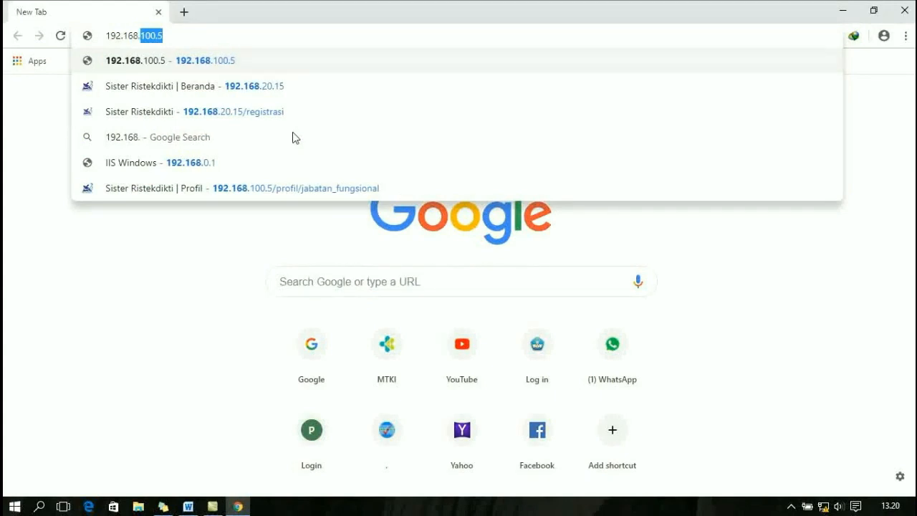
pyautogui.write('0.1')
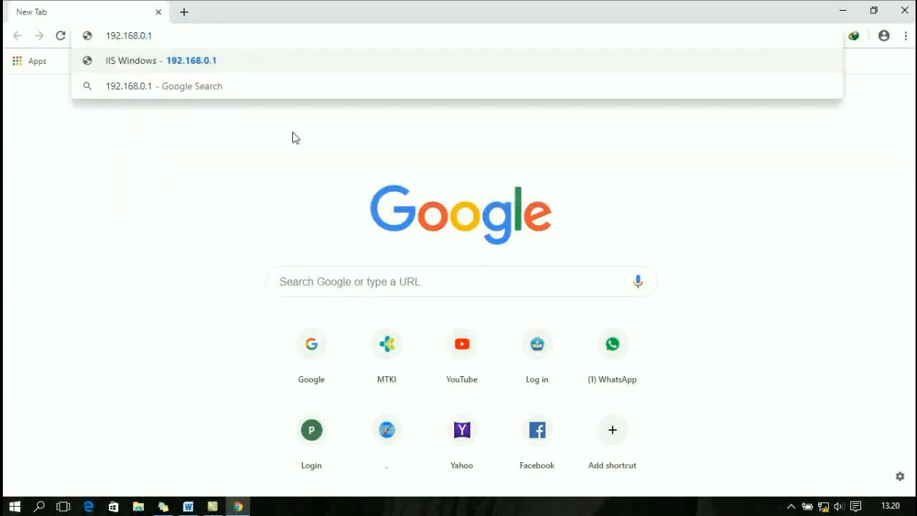
pyautogui.click(178, 68)
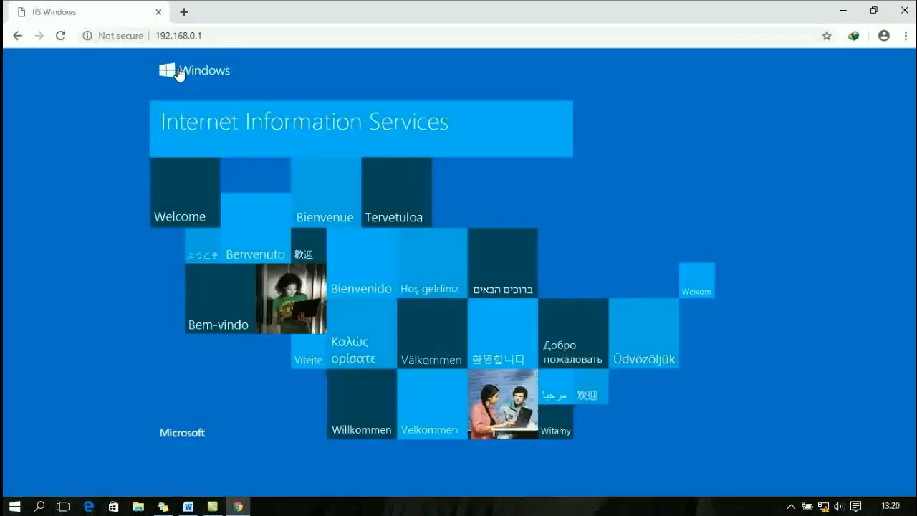
pyautogui.click(214, 37)
pyautogui.click(214, 37)
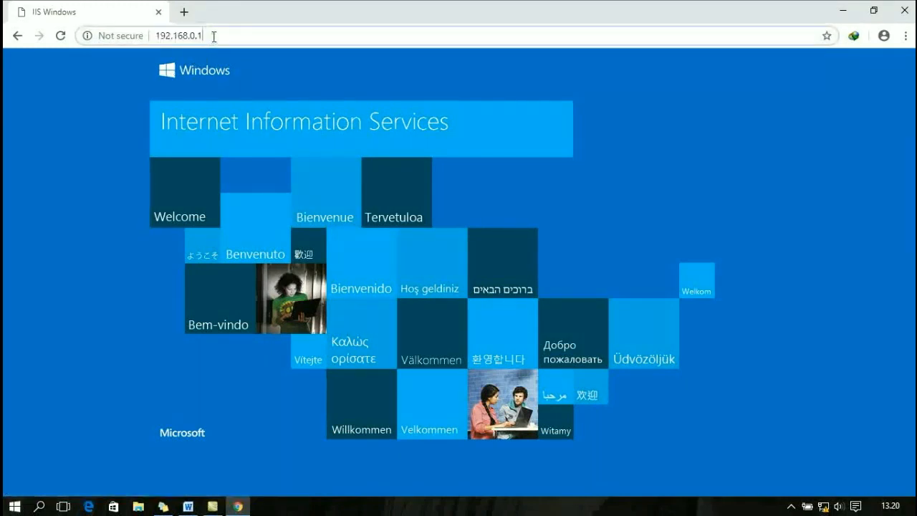
pyautogui.press('BackSpace')
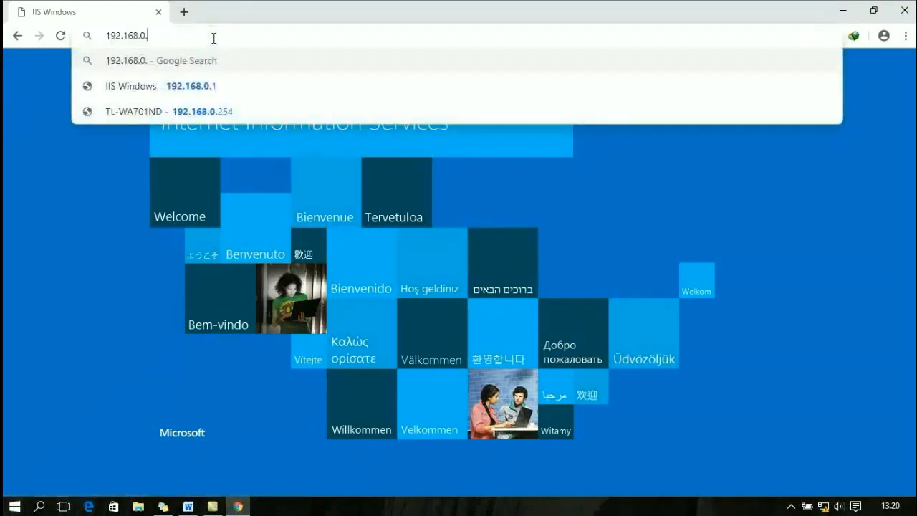
pyautogui.write('254')
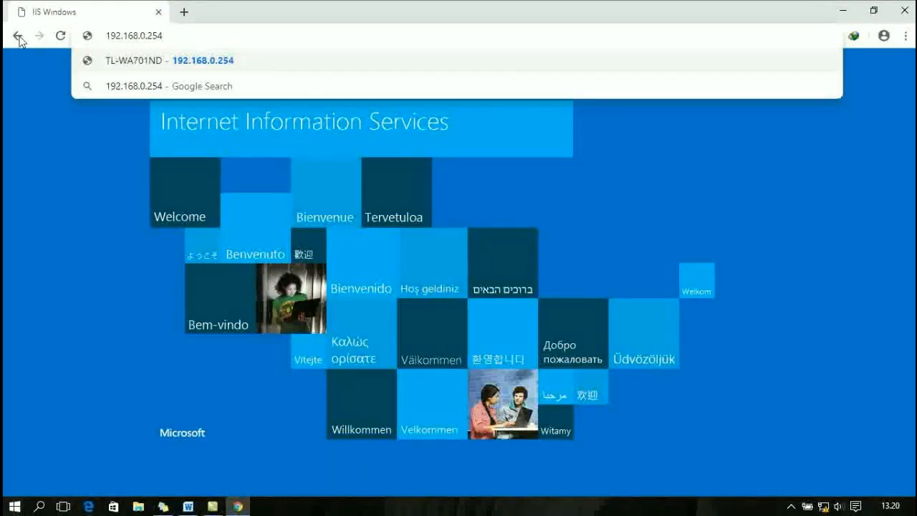
pyautogui.press('Return')
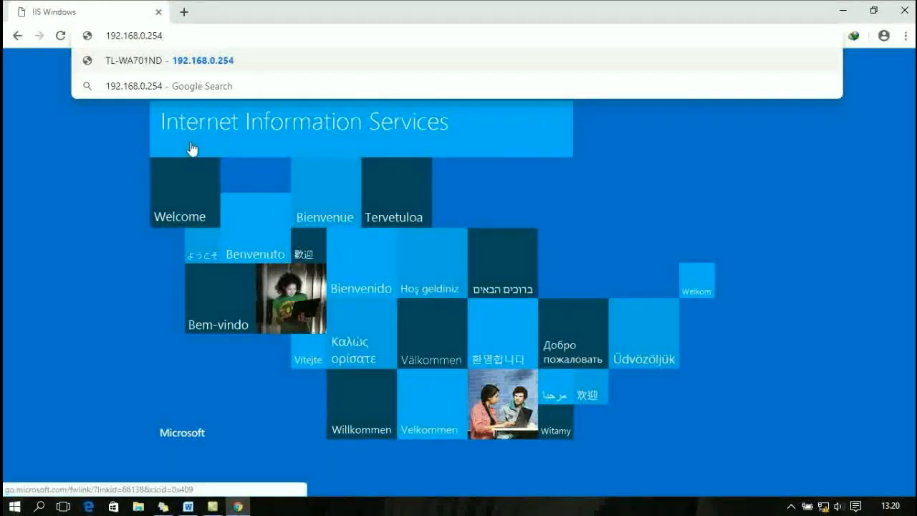
pyautogui.moveTo(419, 128); pyautogui.dragTo(371, 124)
pyautogui.write('A')
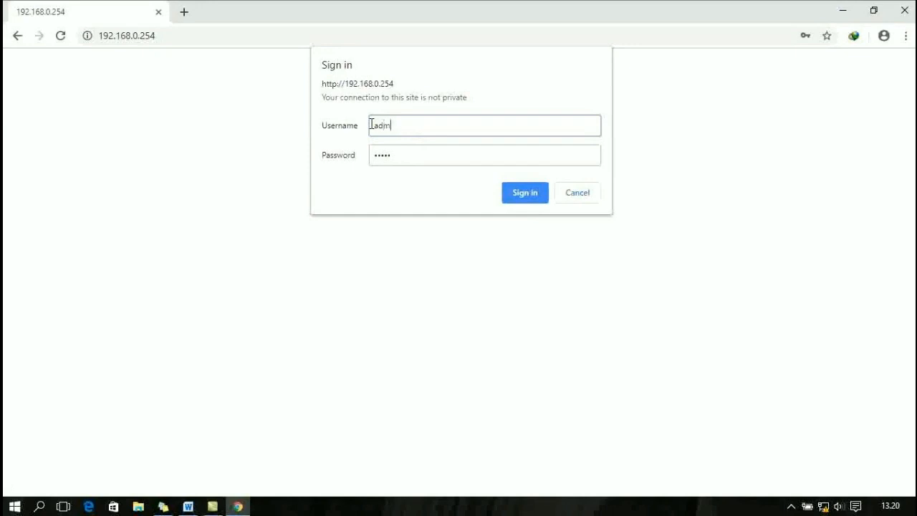
# Complete the username, enter the admin password and sign in to the TL-WA701ND.
pyautogui.press('Tab')
pyautogui.write('a')
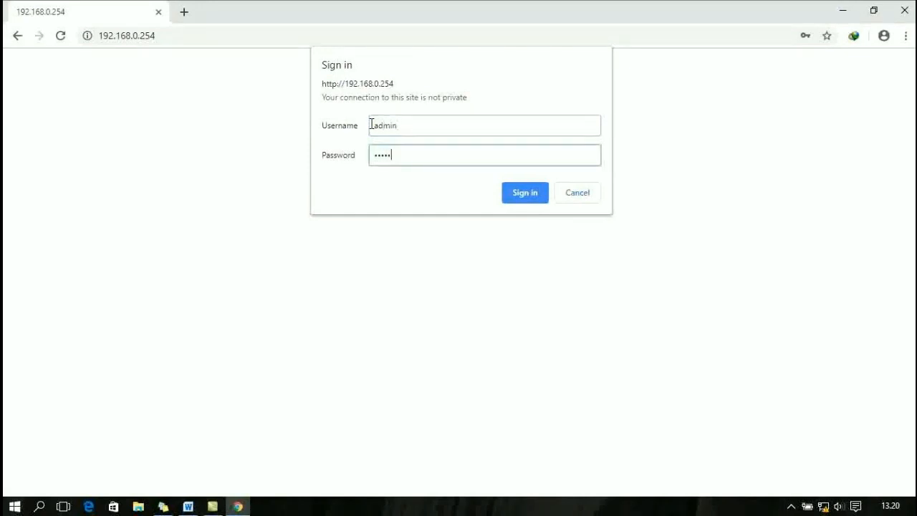
pyautogui.click(515, 199)
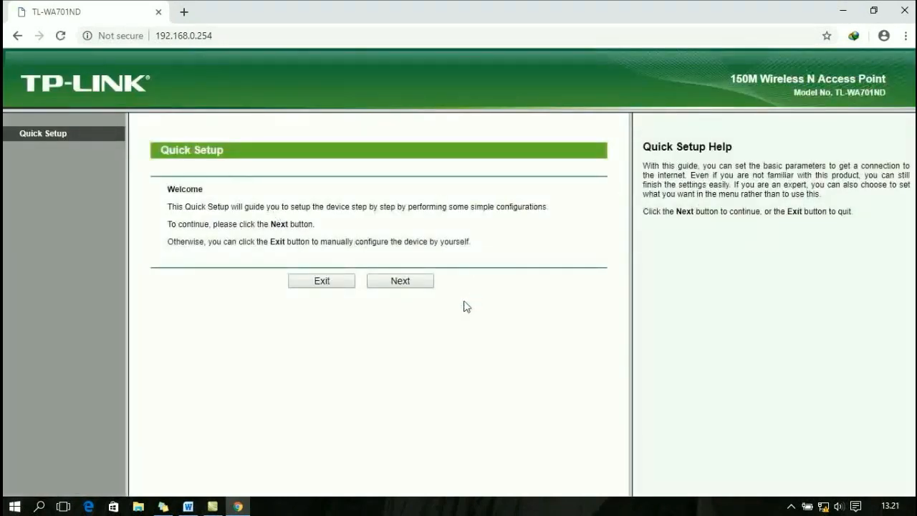
# Start Quick Setup in Access Point mode and rename the wireless network to HAMBALI.
pyautogui.click(412, 289)
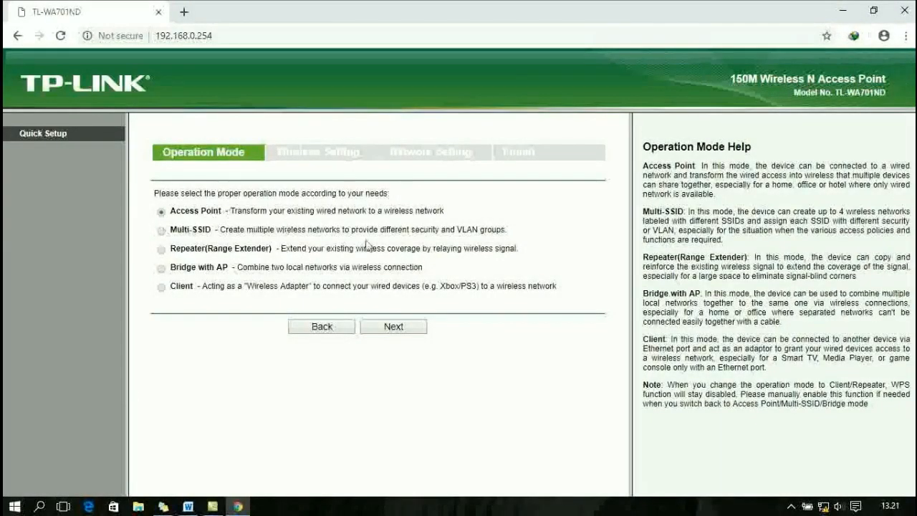
pyautogui.click(389, 327)
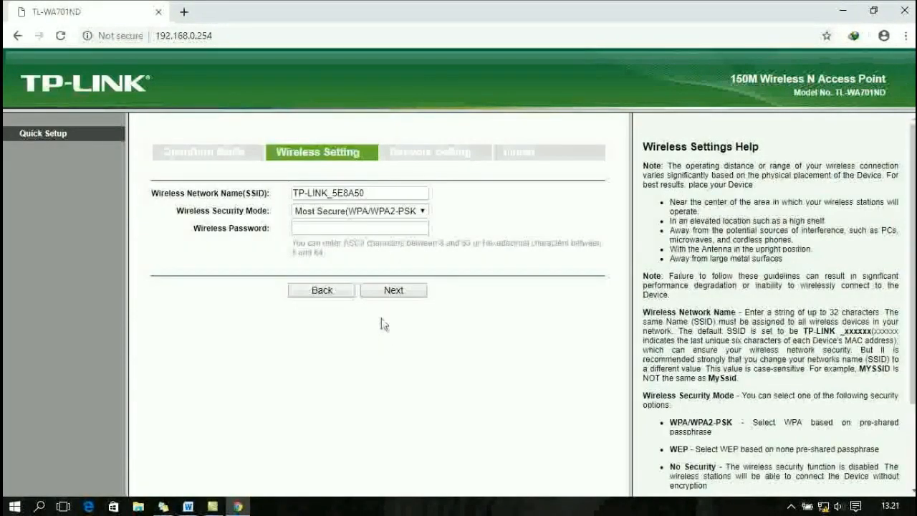
pyautogui.click(373, 193)
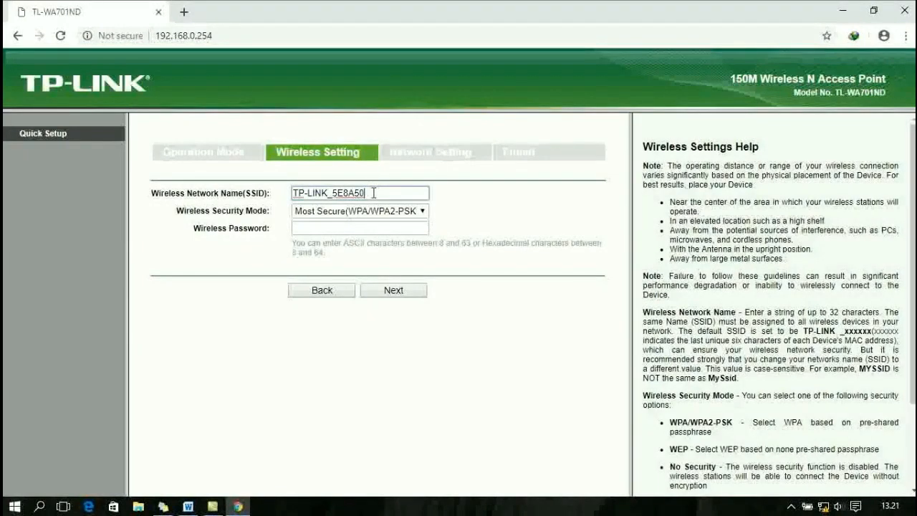
pyautogui.press('BackSpace')
pyautogui.press('BackSpace')
pyautogui.press('BackSpace')
pyautogui.press('BackSpace')
pyautogui.press('BackSpace')
pyautogui.press('BackSpace')
pyautogui.press('BackSpace')
pyautogui.press('BackSpace')
pyautogui.press('BackSpace')
pyautogui.press('BackSpace')
pyautogui.press('BackSpace')
pyautogui.press('BackSpace')
pyautogui.press('BackSpace')
pyautogui.press('BackSpace')
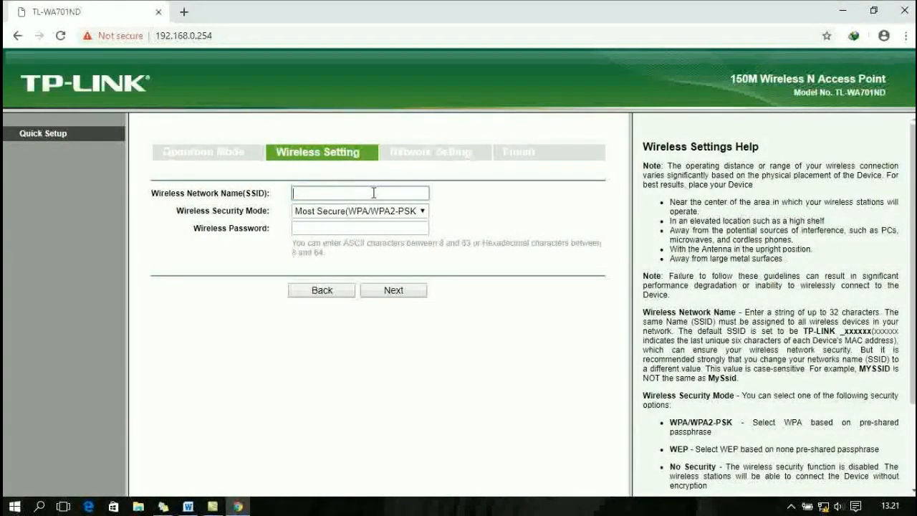
pyautogui.write('h')
pyautogui.press('BackSpace')
pyautogui.write('HAM')
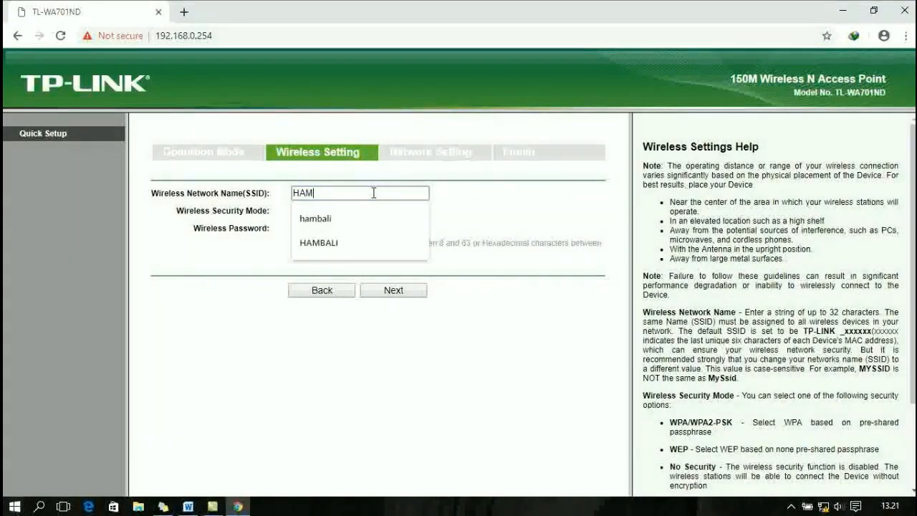
pyautogui.write('BALI')
# Keep WPA/WPA2-PSK security, accept the suggested wireless password, and continue.
pyautogui.press('Tab')
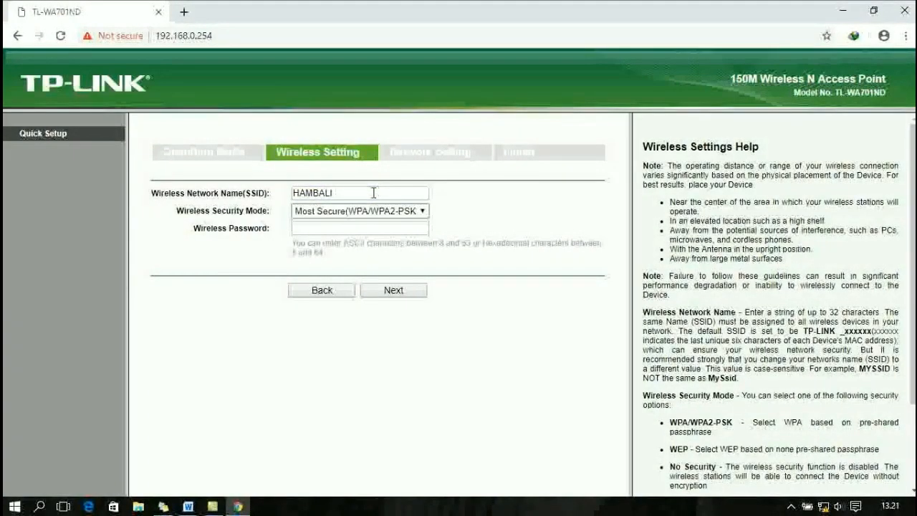
pyautogui.click(416, 216)
pyautogui.click(380, 224)
pyautogui.click(380, 224)
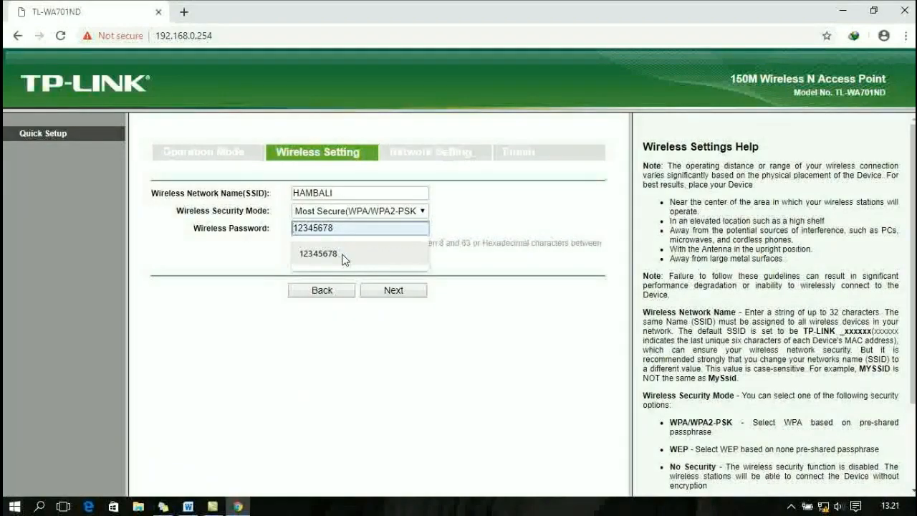
pyautogui.click(344, 258)
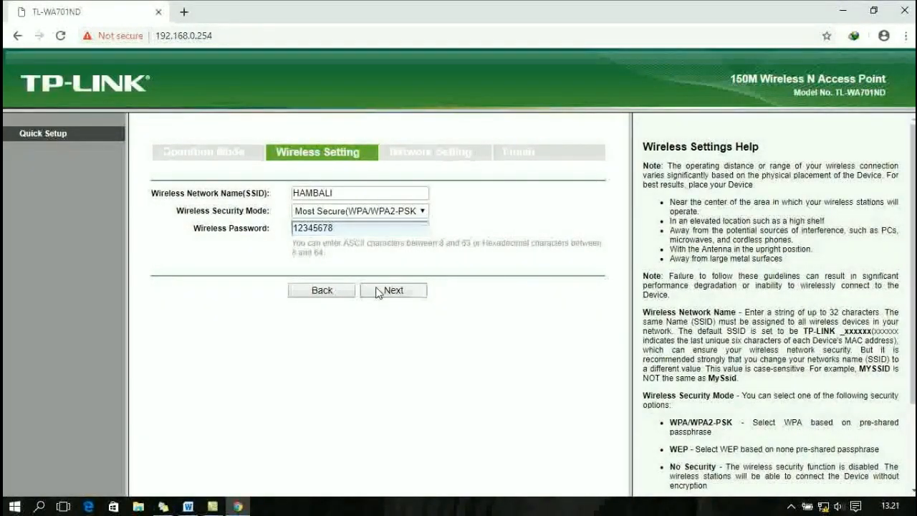
pyautogui.click(379, 290)
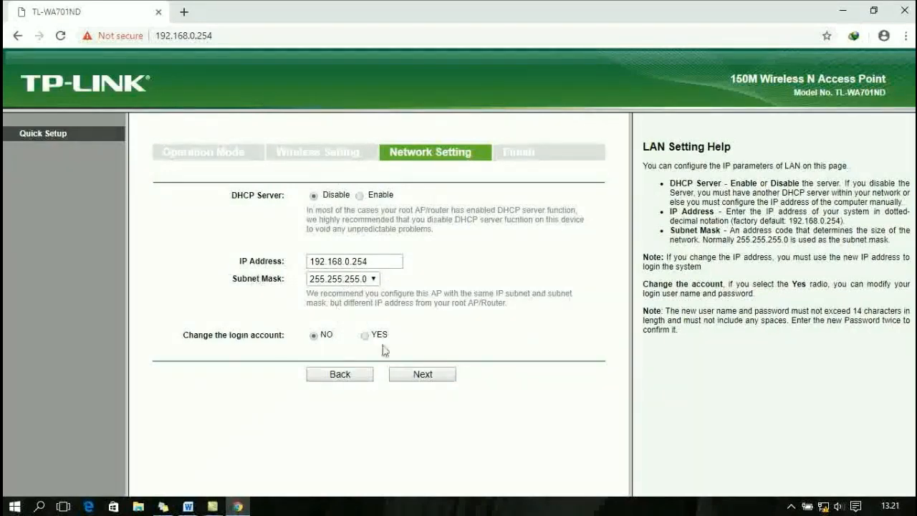
# Accept network settings (192.168.0.254, DHCP disabled), review the Finish summary, and choose Reboot.
pyautogui.click(432, 377)
pyautogui.scroll(-1, 434, 381)
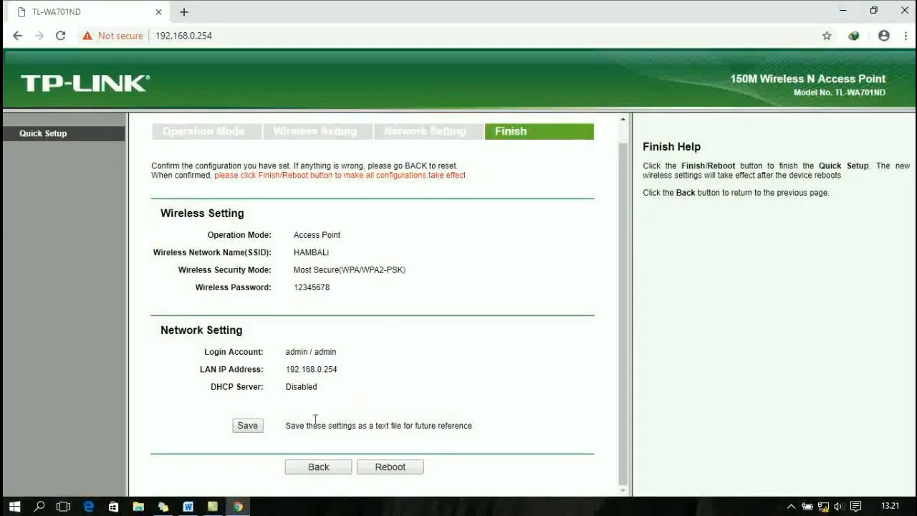
pyautogui.click(390, 466)
# Confirm the reboot and let the TL-WA701ND restart with the new configuration.
pyautogui.click(532, 110)
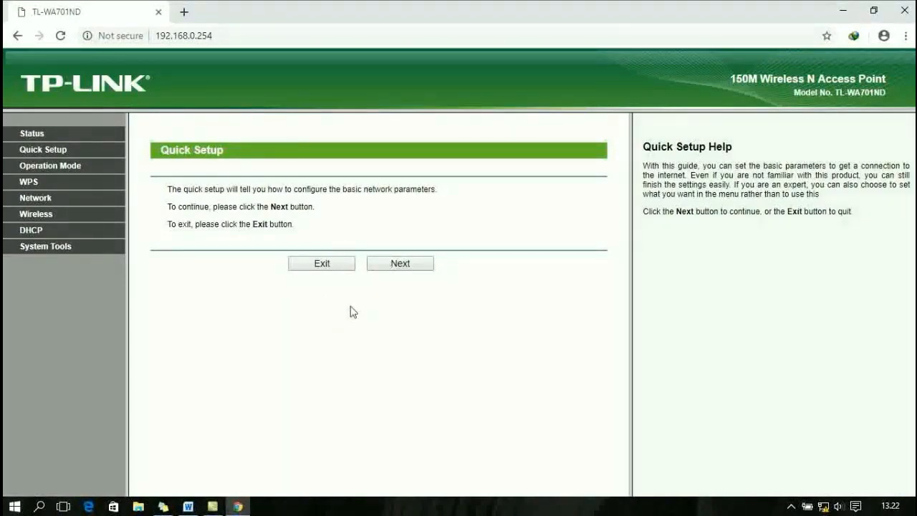
# Review the Operation Mode, WPS, LAN, Wireless and DHCP pages to verify the saved settings.
pyautogui.click(381, 267)
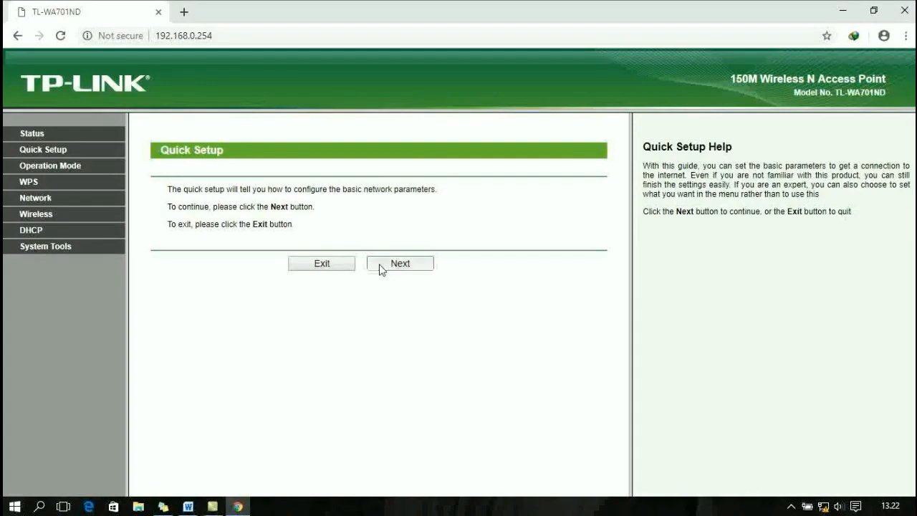
pyautogui.click(321, 327)
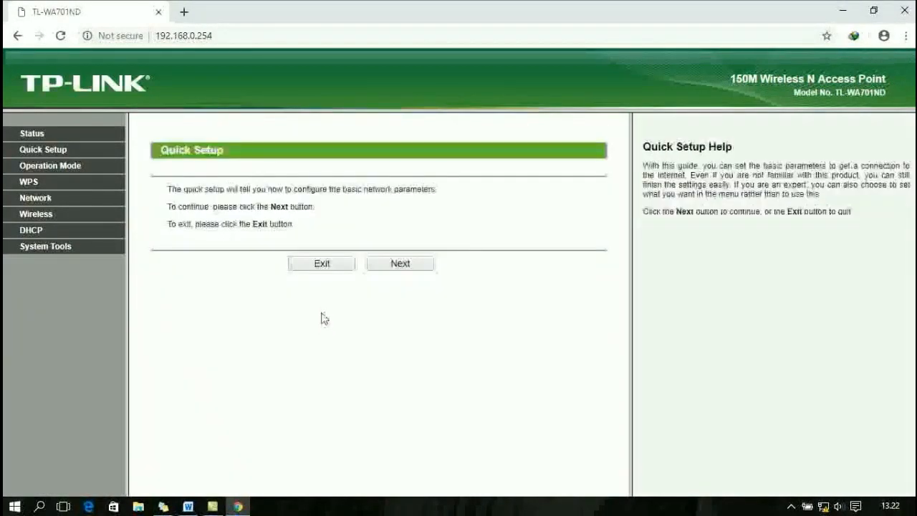
pyautogui.click(57, 172)
pyautogui.click(50, 181)
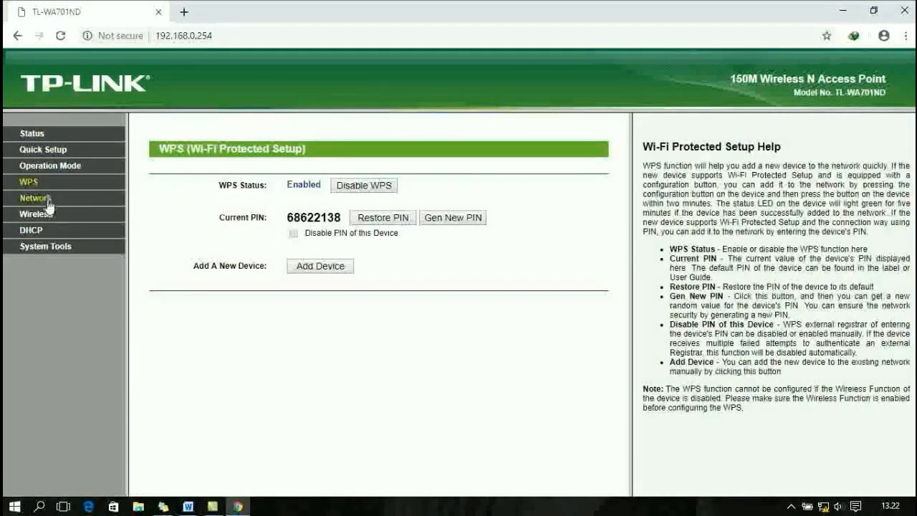
pyautogui.click(48, 205)
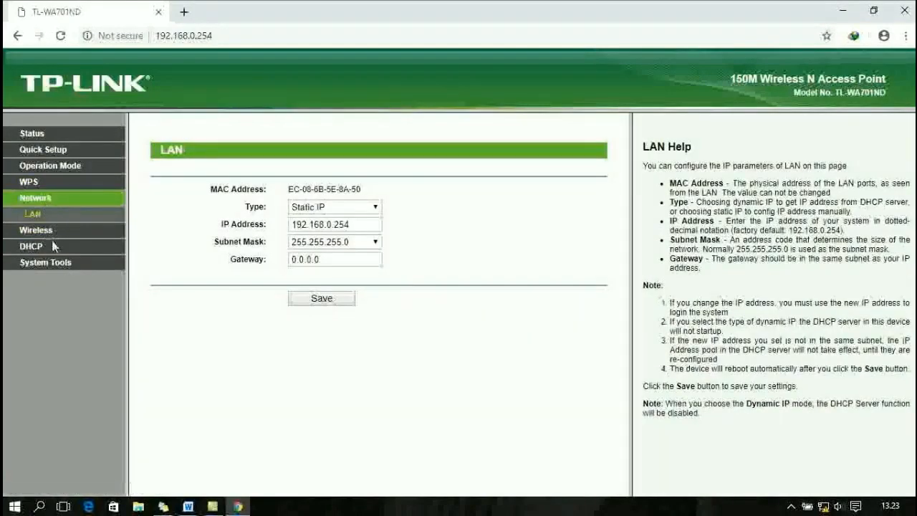
pyautogui.click(48, 230)
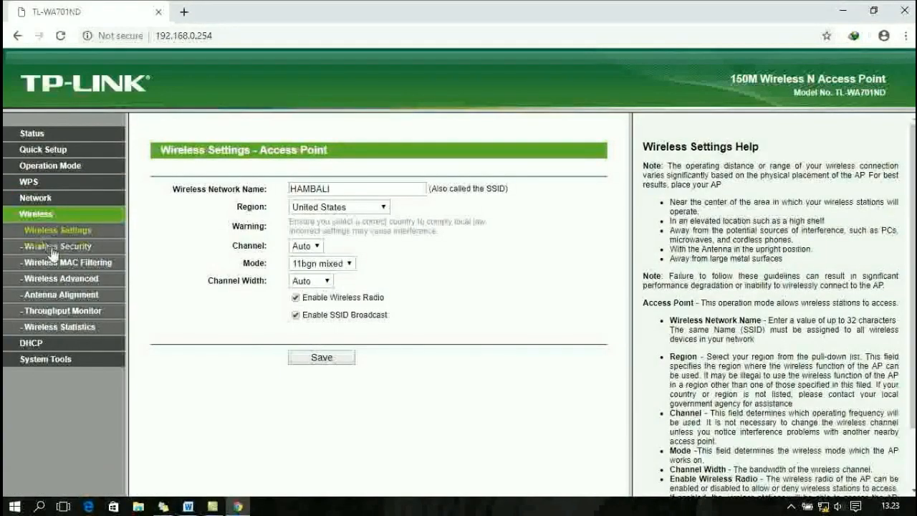
pyautogui.click(43, 344)
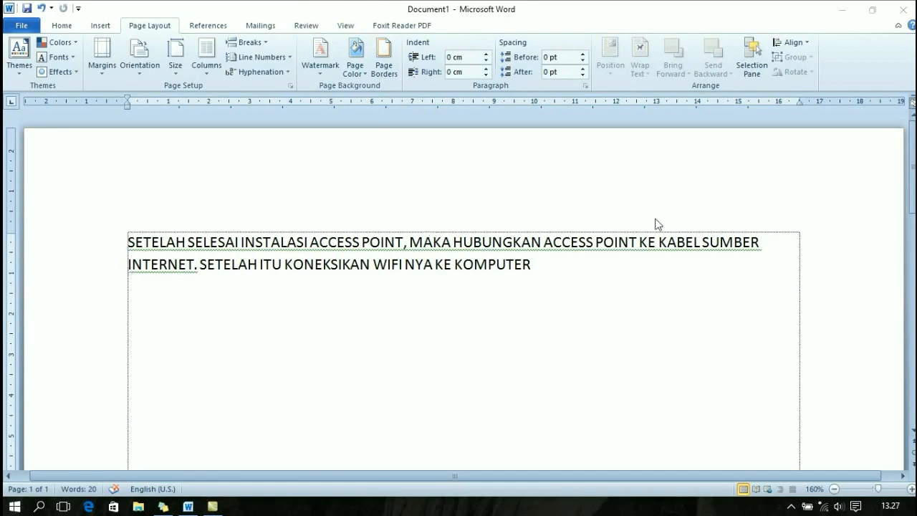
# Minimize the Word note about linking the access point to the internet cable.
pyautogui.click(840, 10)
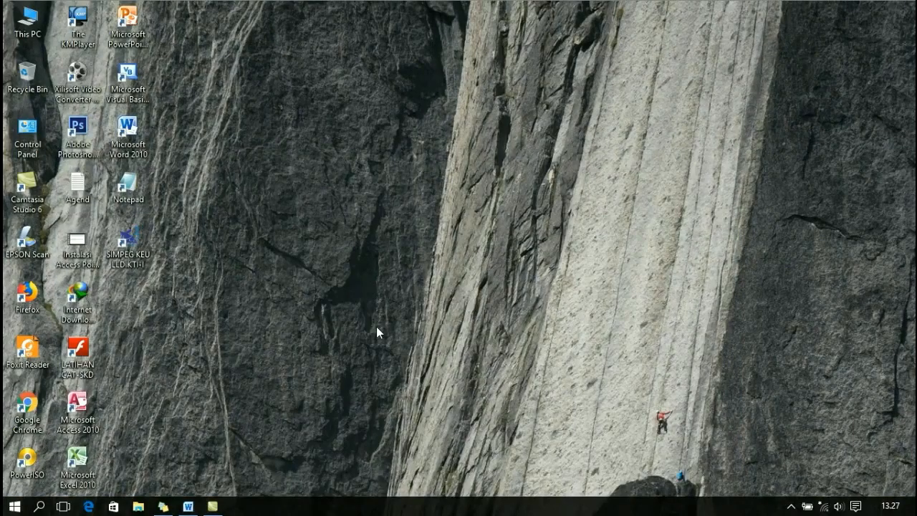
# Connect the PC to the HAMBALI Wi-Fi network, entering and checking its security key.
pyautogui.click(823, 506)
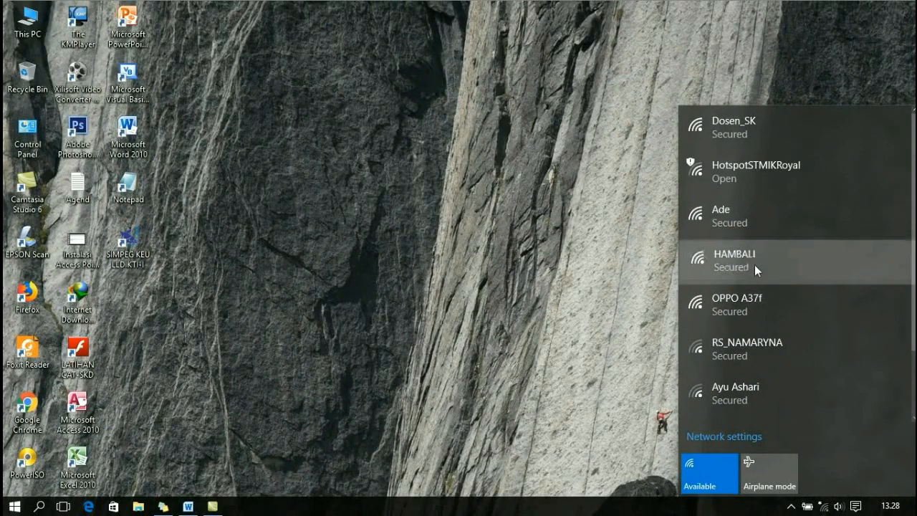
pyautogui.click(755, 265)
pyautogui.click(854, 310)
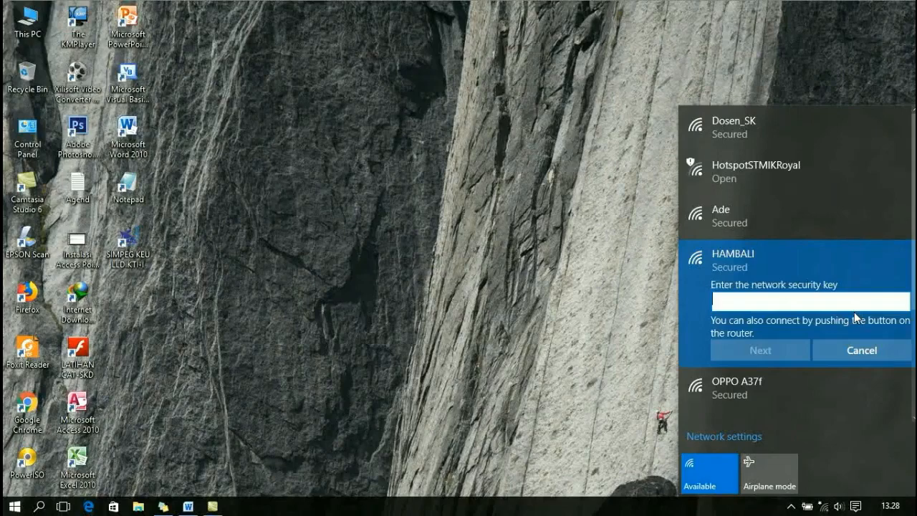
pyautogui.write('****')
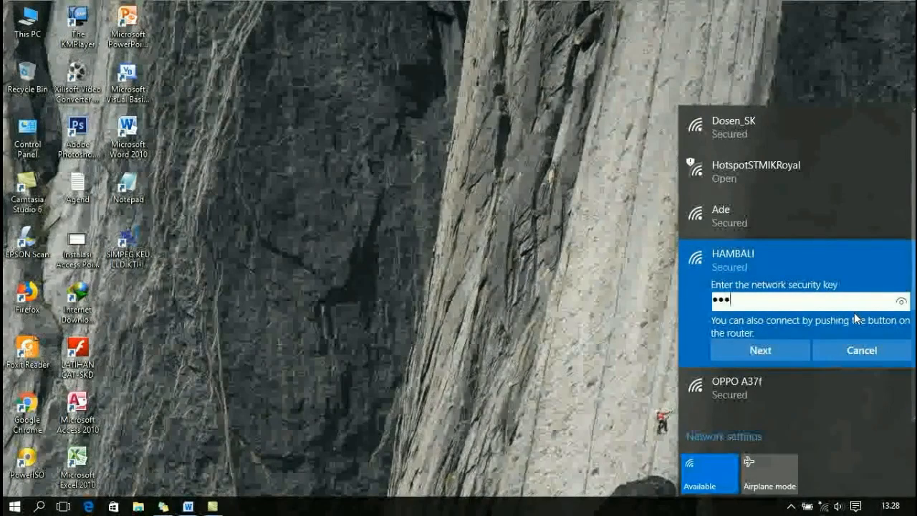
pyautogui.write('****')
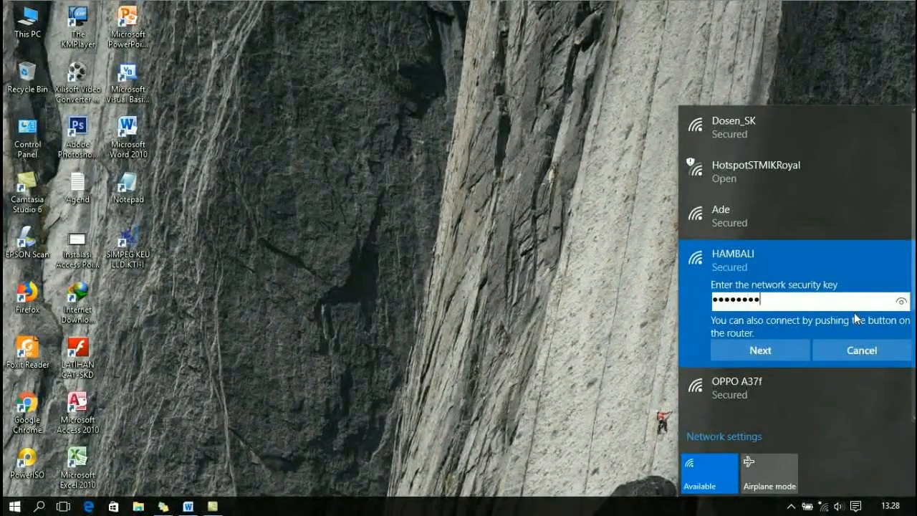
pyautogui.click(904, 302)
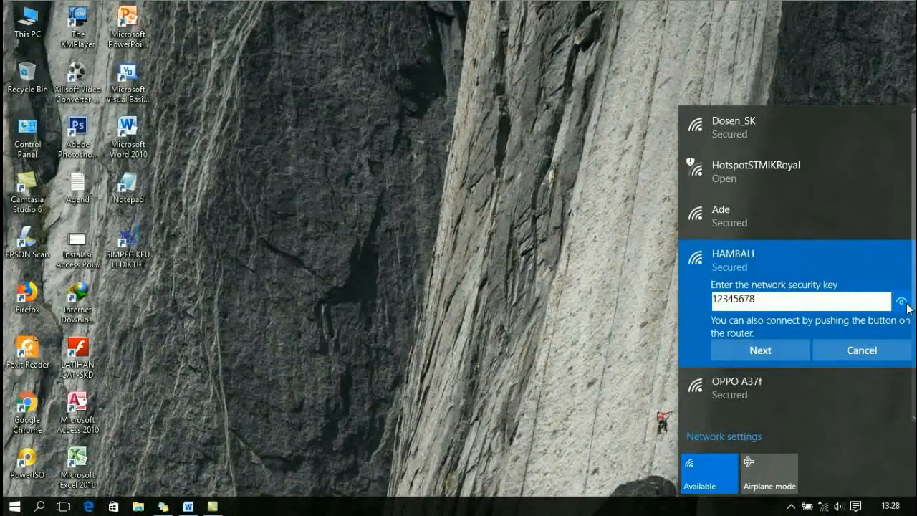
pyautogui.click(775, 350)
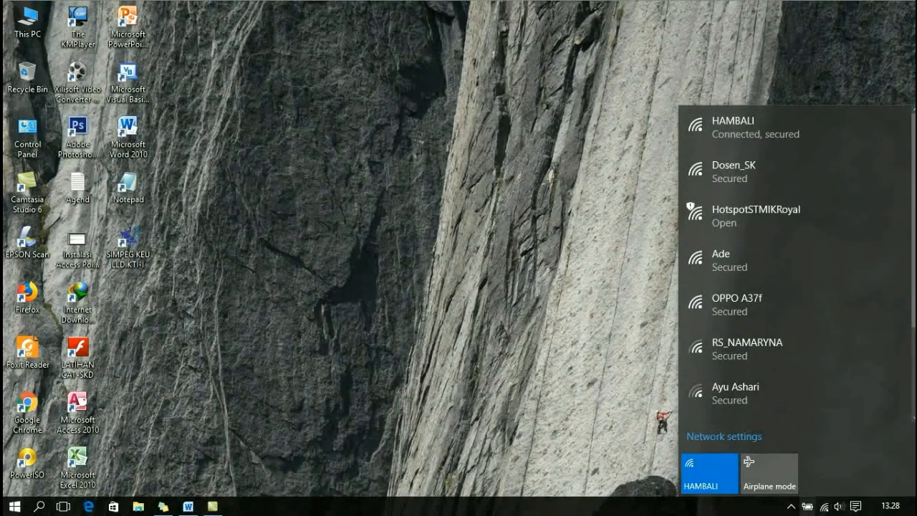
# Launch Google Chrome and load the Yahoo page at id.yahoo.com.
pyautogui.doubleClick(29, 408)
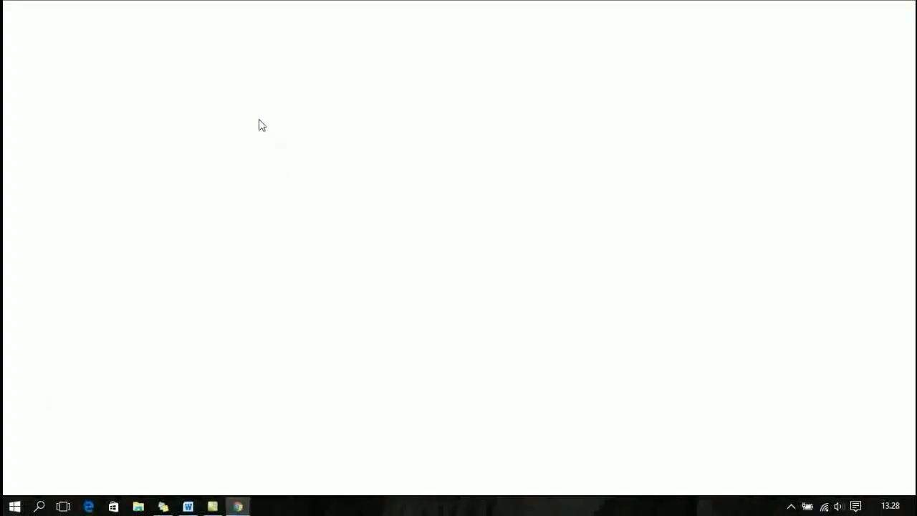
pyautogui.write('YAhoo.co.id')
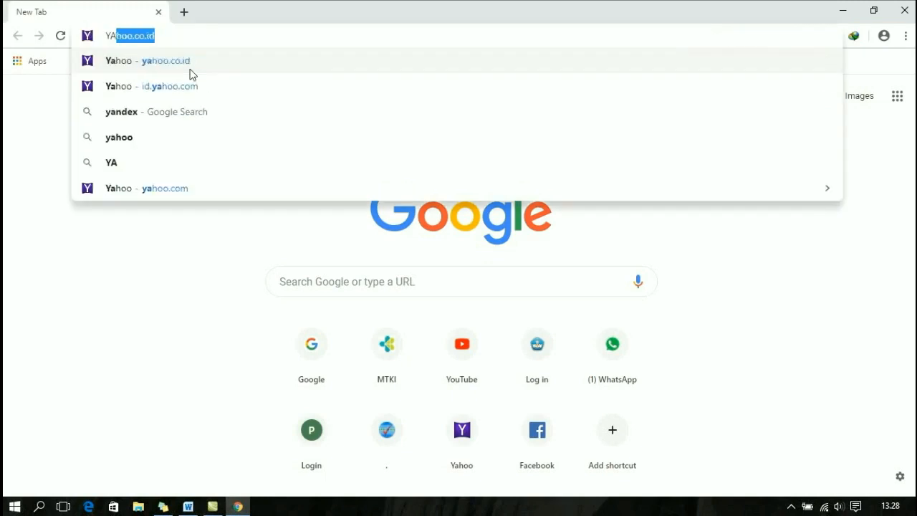
pyautogui.press('Return')
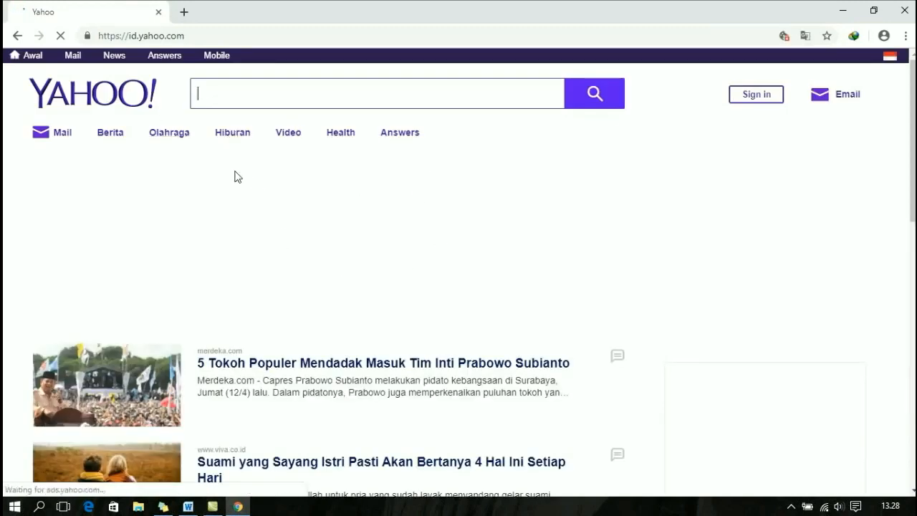
# In a new tab, load the blog at hambali01.blogspot.com.
pyautogui.click(186, 13)
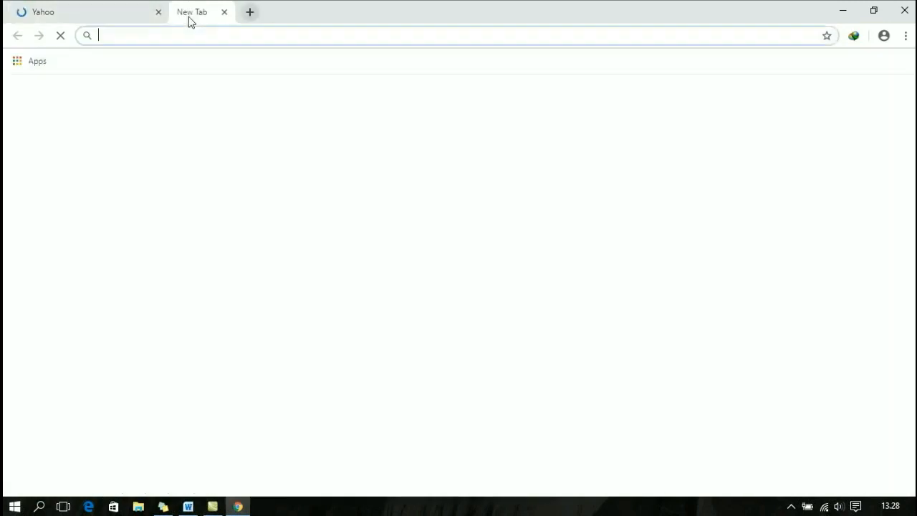
pyautogui.write('HA')
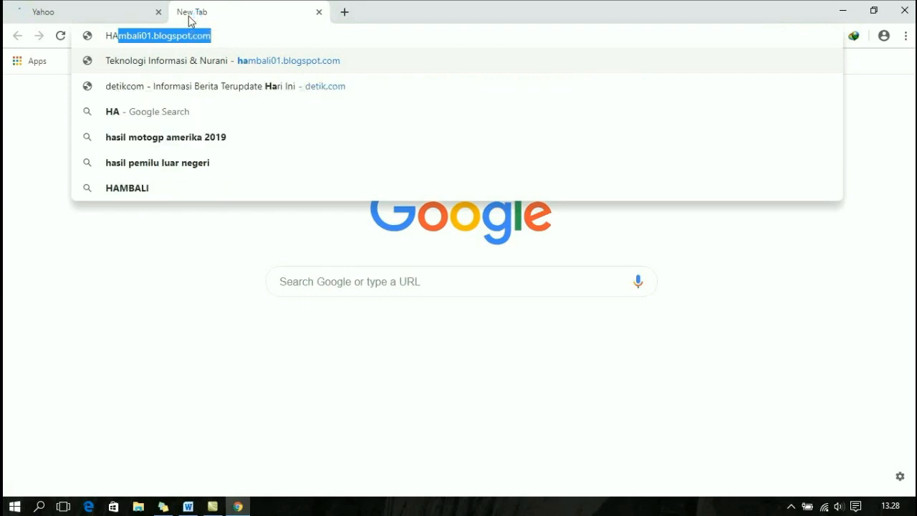
pyautogui.press('BackSpace')
pyautogui.press('BackSpace')
pyautogui.press('BackSpace')
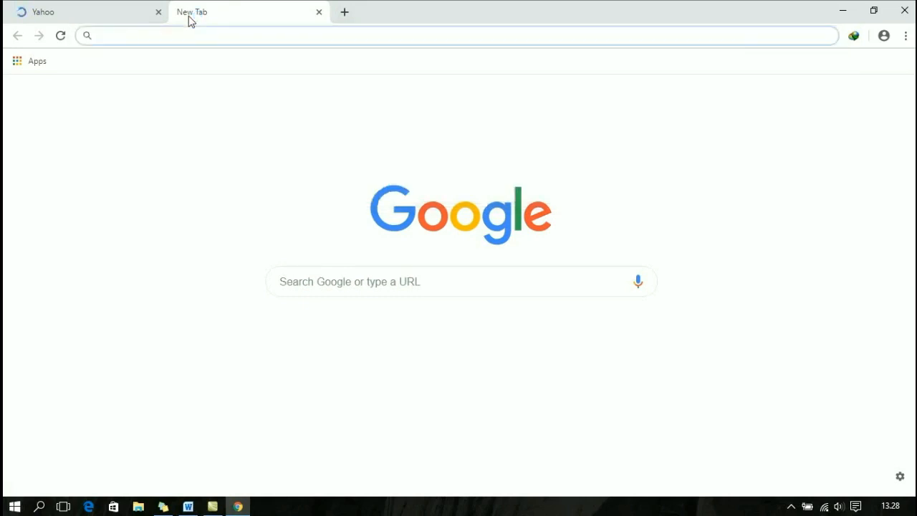
pyautogui.write('ha')
pyautogui.press('Return')
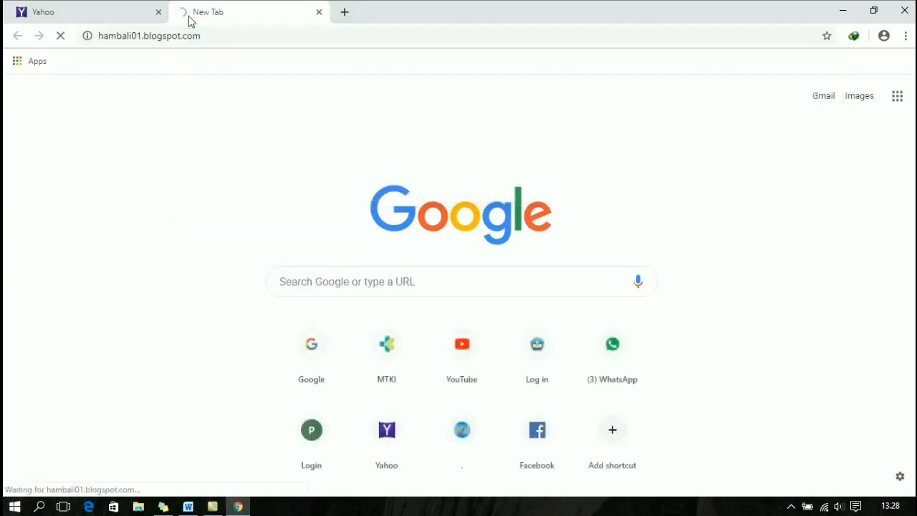